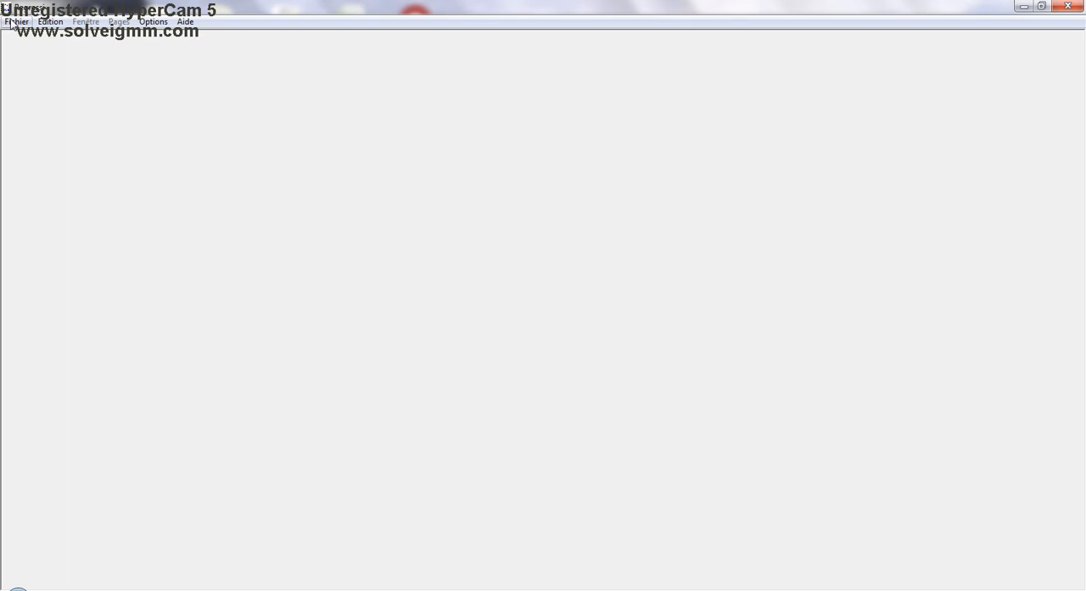
# Create a new document for keyboard data entry, accepting the entry dialog without defining any variables
pyautogui.click(15, 21)
pyautogui.press('Right')
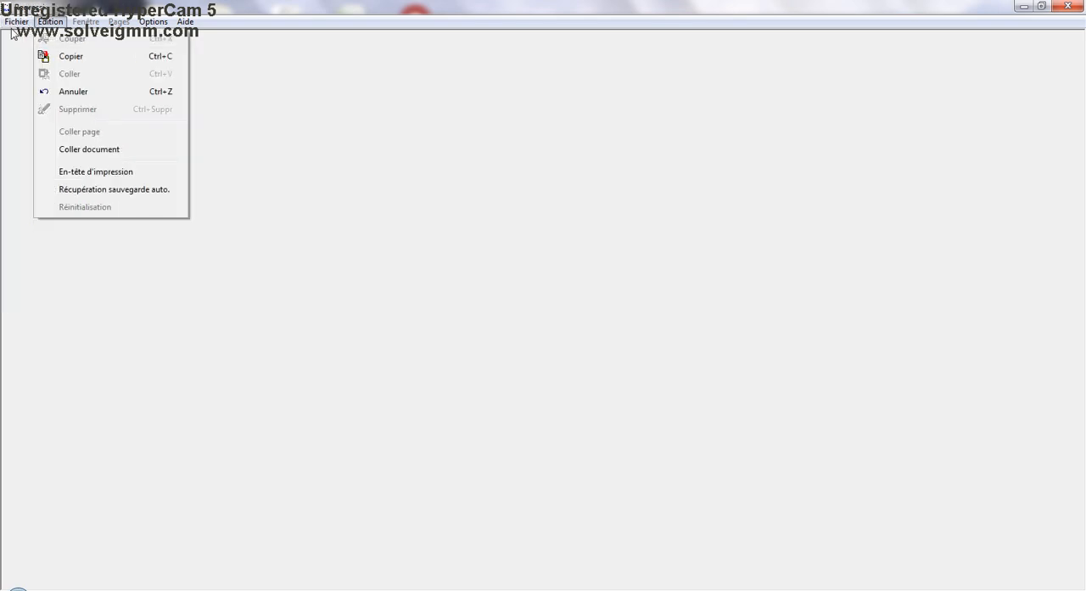
pyautogui.moveTo(13, 24)
pyautogui.moveTo(27, 41)
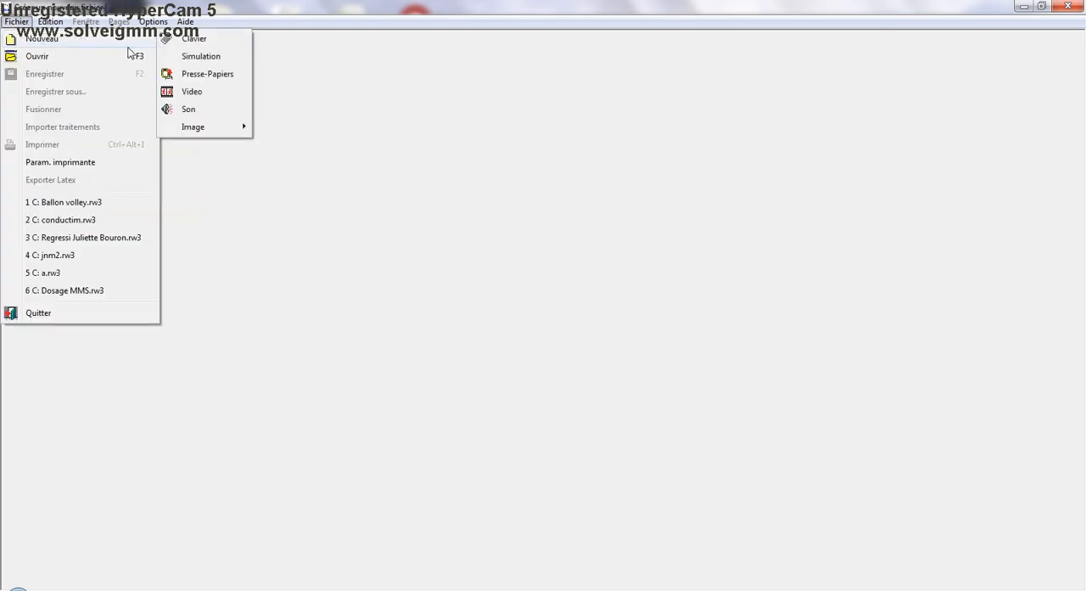
pyautogui.click(182, 45)
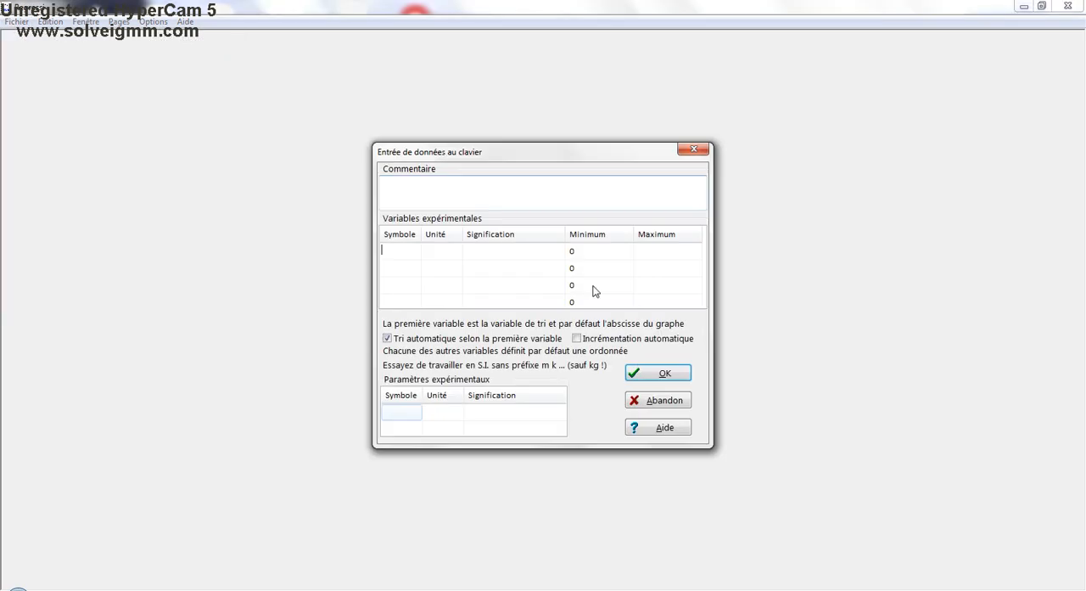
pyautogui.click(668, 374)
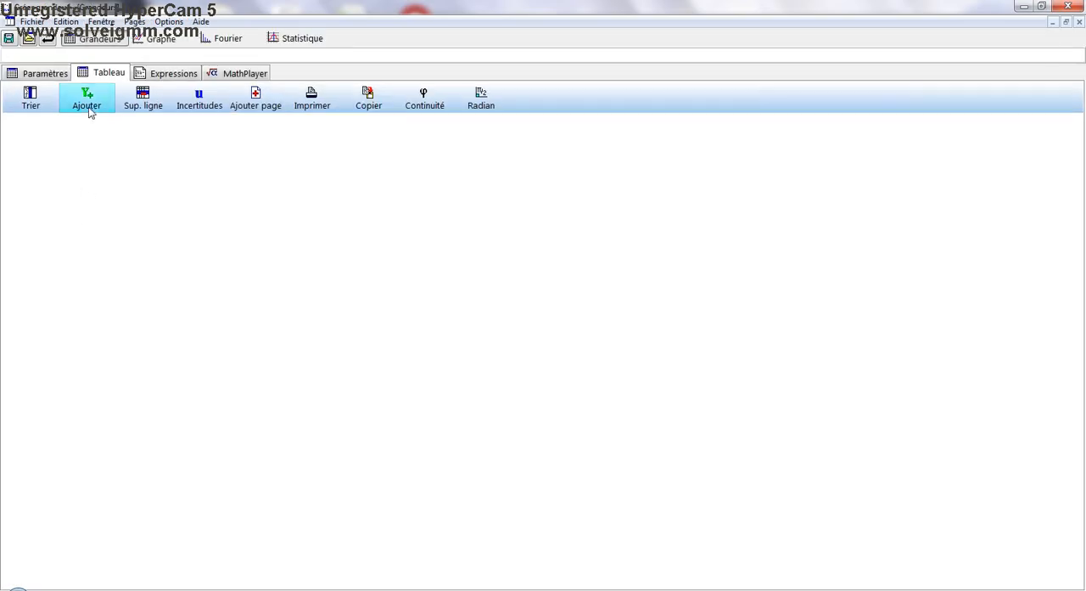
# Add an experimental variable with the symbol d and the unit cm
pyautogui.click(88, 105)
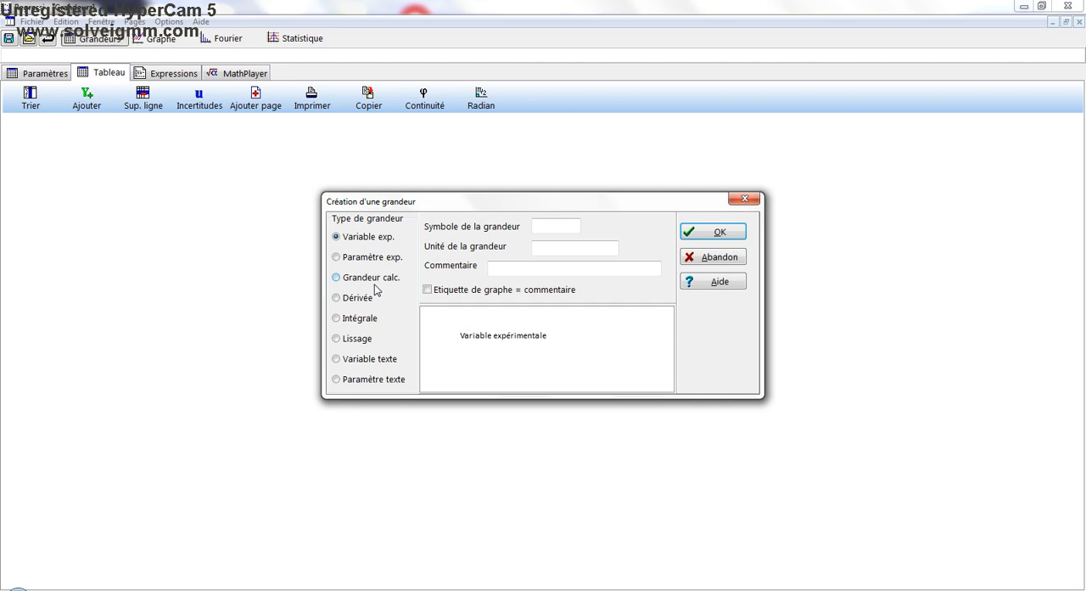
pyautogui.click(547, 225)
pyautogui.write('d')
pyautogui.press('Tab')
pyautogui.write('cm')
pyautogui.click(711, 232)
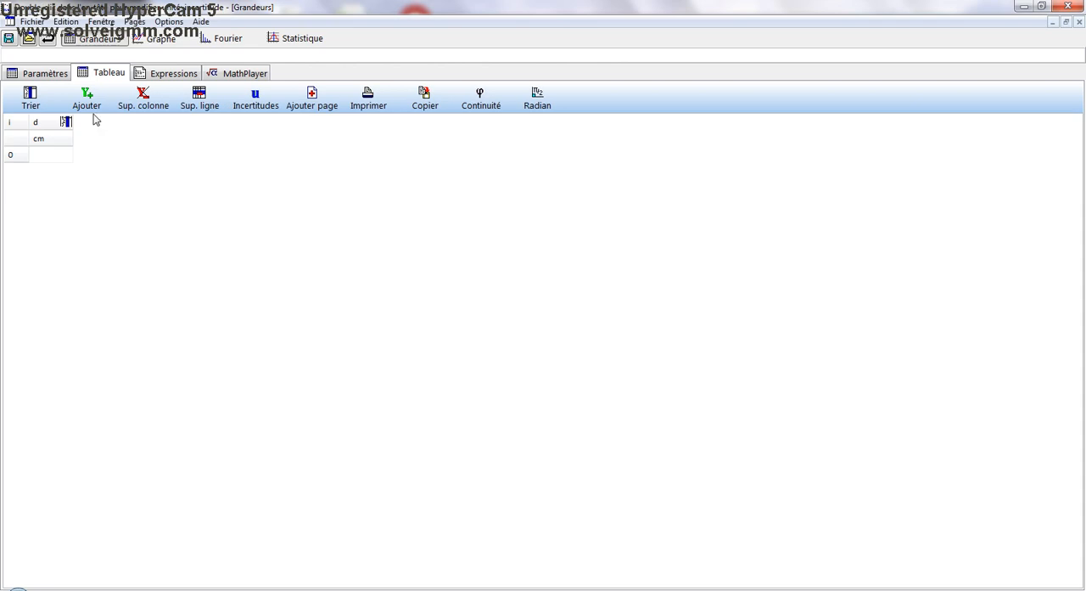
# Add an experimental variable with the symbol t and the unit s
pyautogui.click(89, 103)
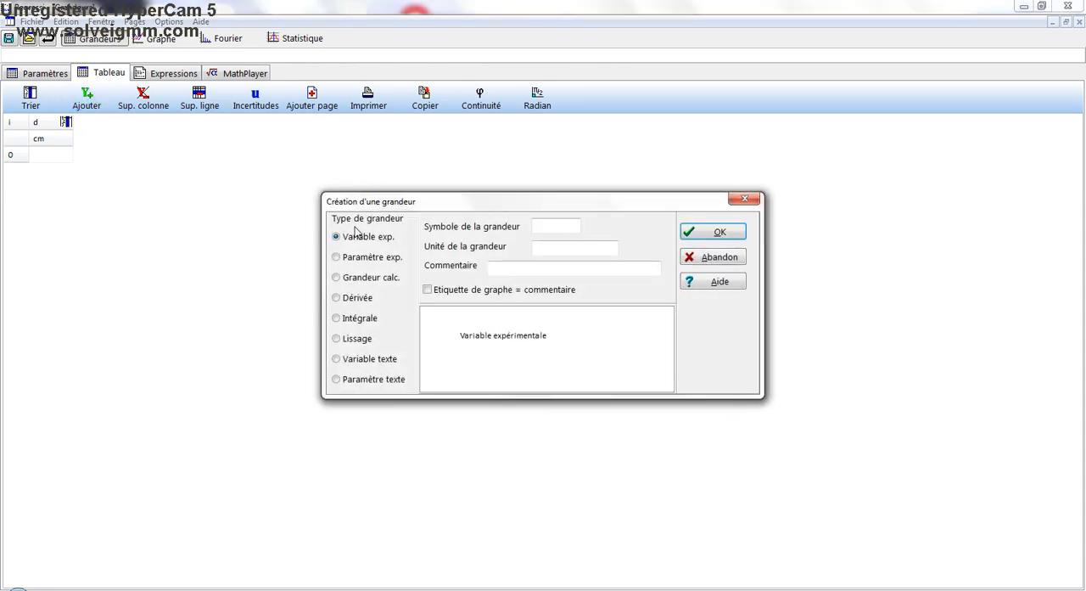
pyautogui.click(543, 224)
pyautogui.write('t')
pyautogui.press('Tab')
pyautogui.write('s')
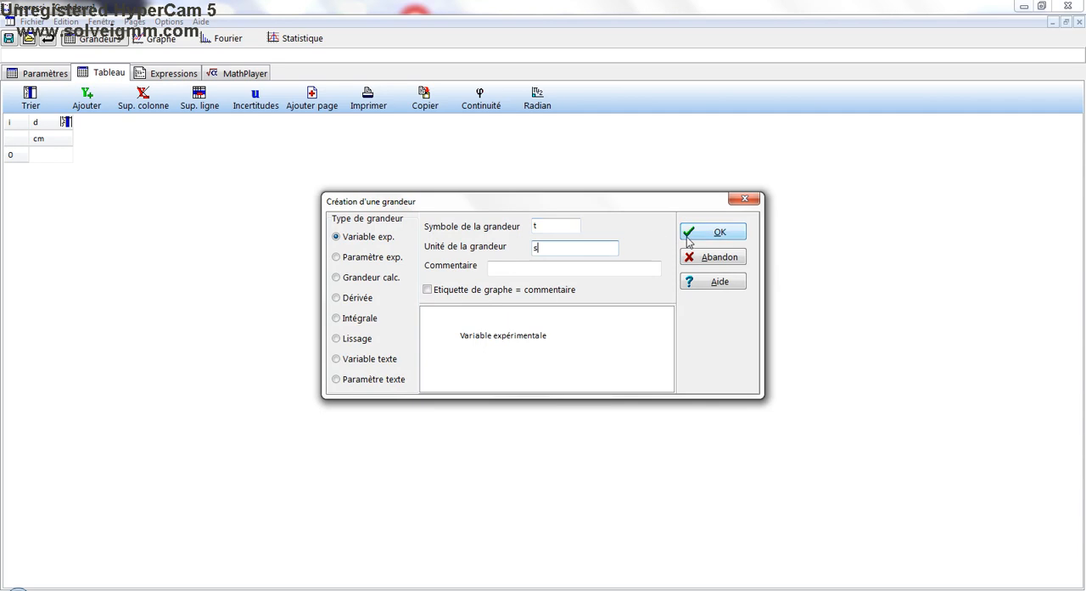
pyautogui.click(687, 238)
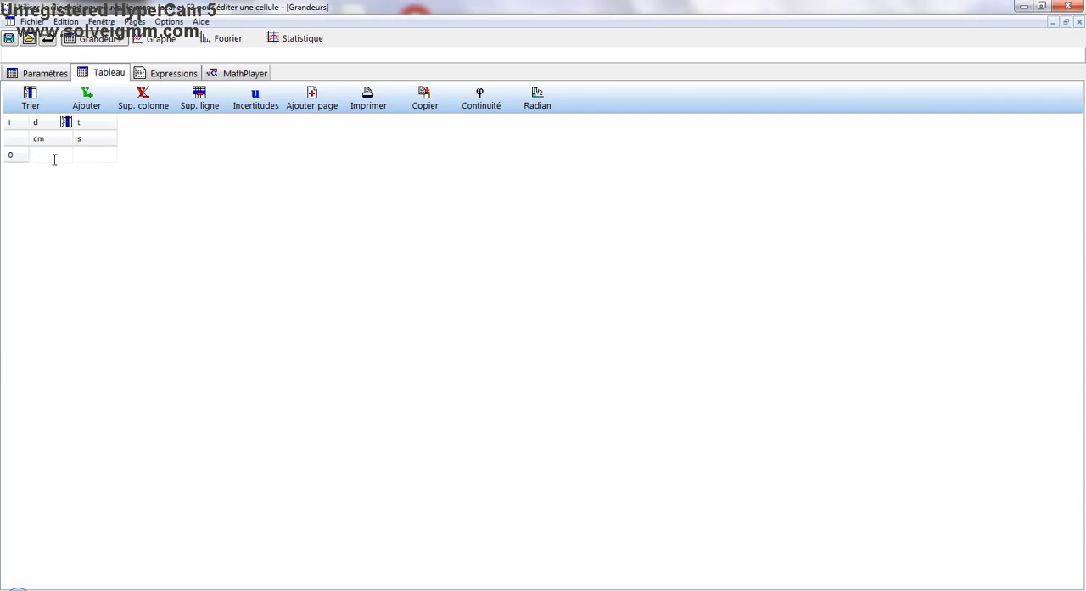
# Fill the table with the d and t pairs 0 and 0, 1 and 2, 2 and 4, 3 and 5
pyautogui.write('0')
pyautogui.press('Return')
pyautogui.write('0')
pyautogui.press('Return')
pyautogui.write('1')
pyautogui.press('Return')
pyautogui.write('2')
pyautogui.press('Return')
pyautogui.write('2')
pyautogui.press('Return')
pyautogui.write('4')
pyautogui.press('Return')
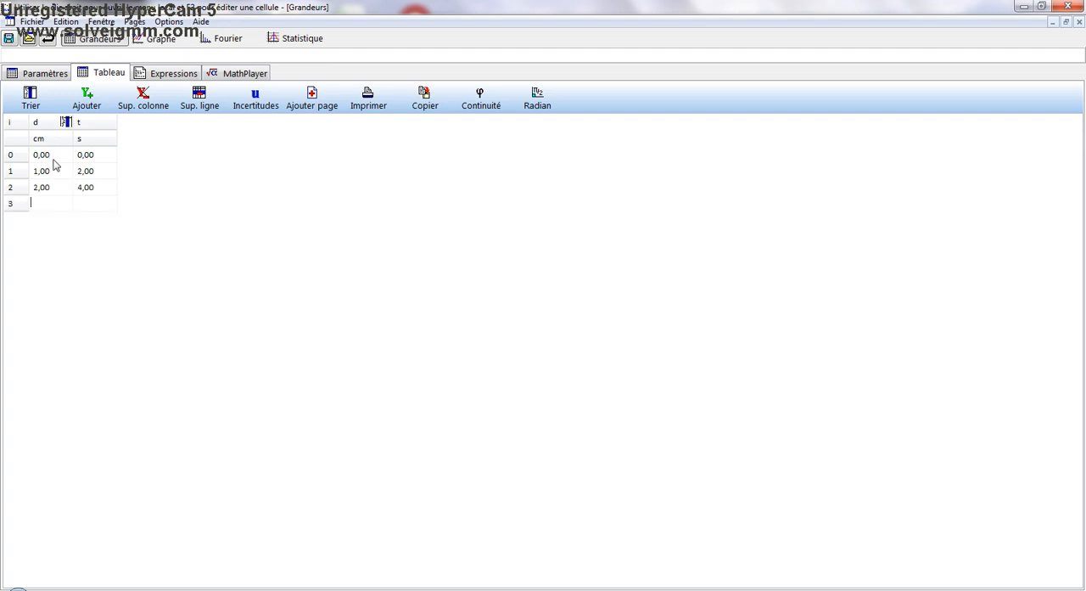
pyautogui.write('3')
pyautogui.press('Return')
pyautogui.write('5')
pyautogui.press('Return')
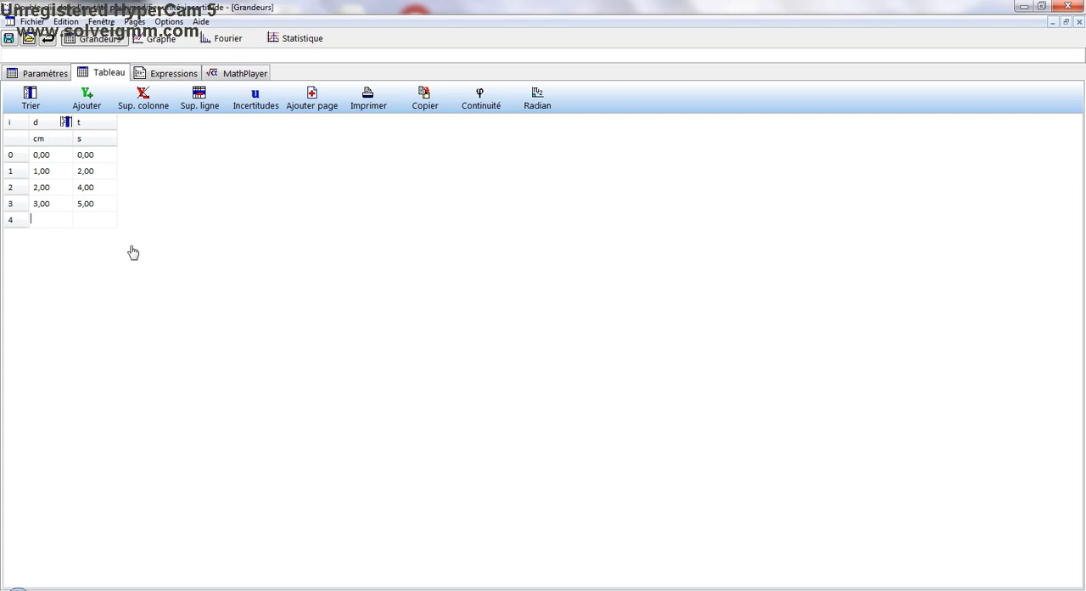
# Display the graph of the table data with automatic scaling
pyautogui.click(161, 39)
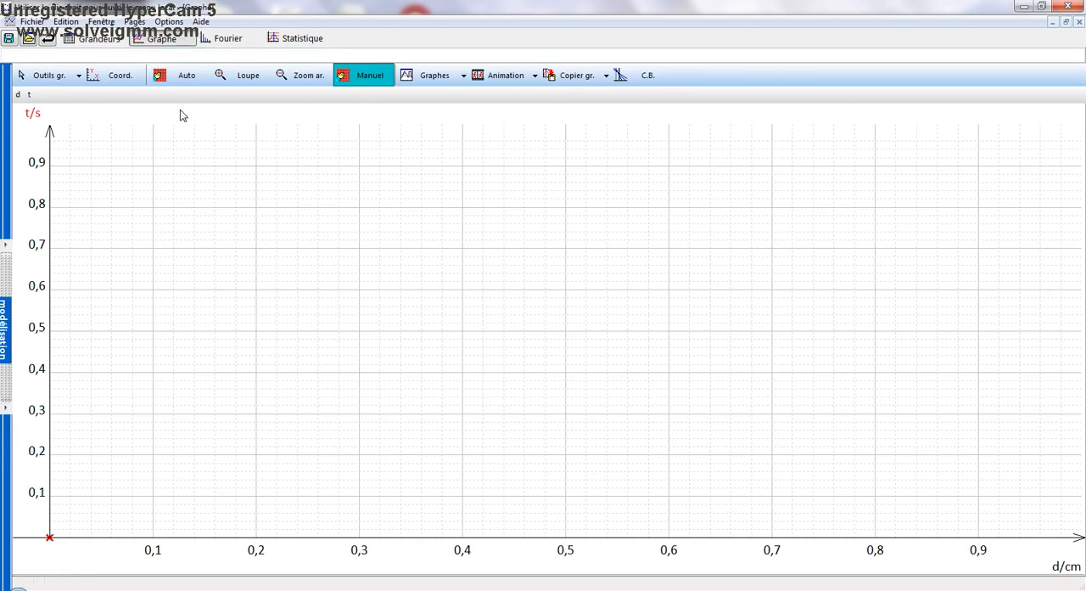
pyautogui.click(184, 79)
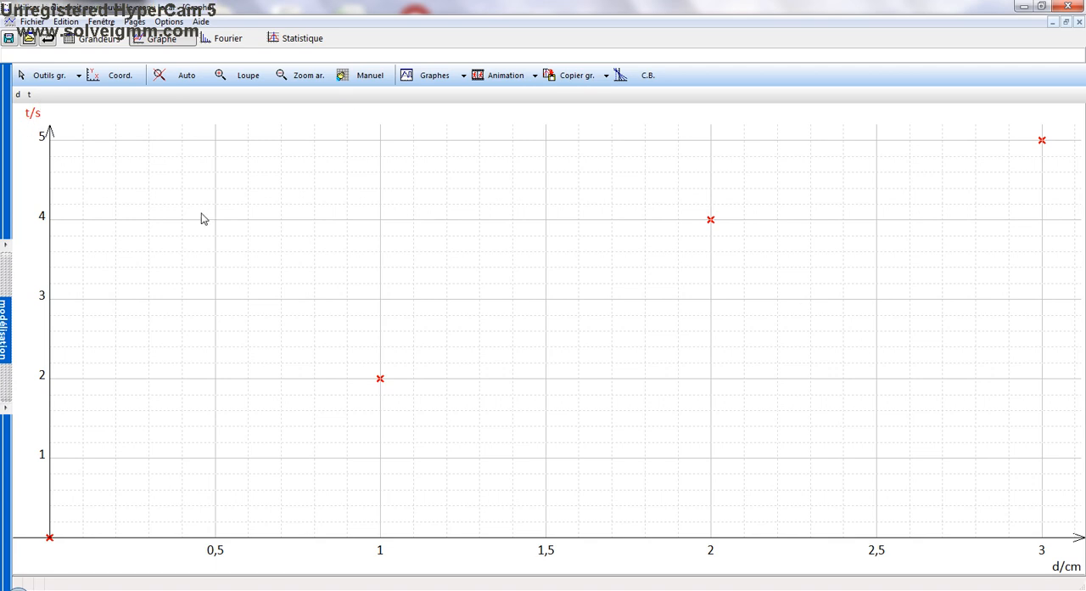
# In the graph coordinates, assign t to the abscissa and d to the ordinate
pyautogui.click(120, 79)
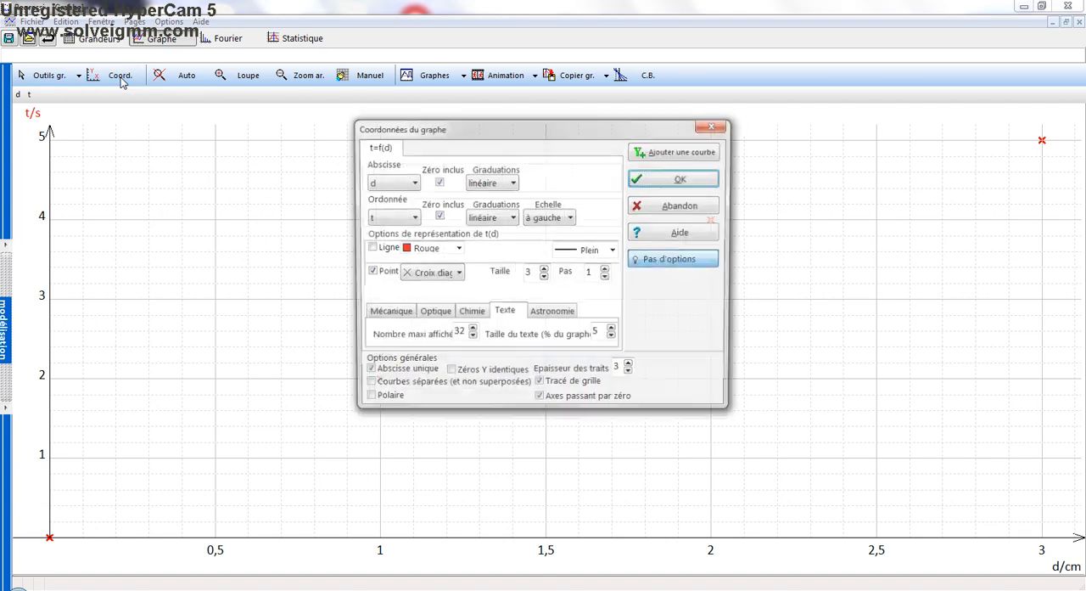
pyautogui.click(412, 183)
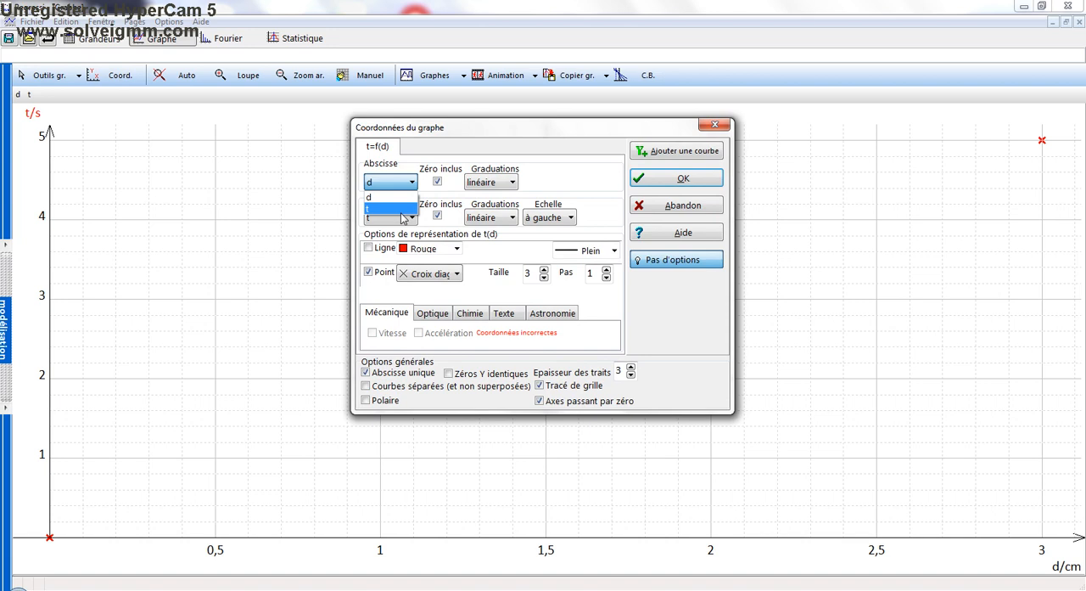
pyautogui.click(402, 210)
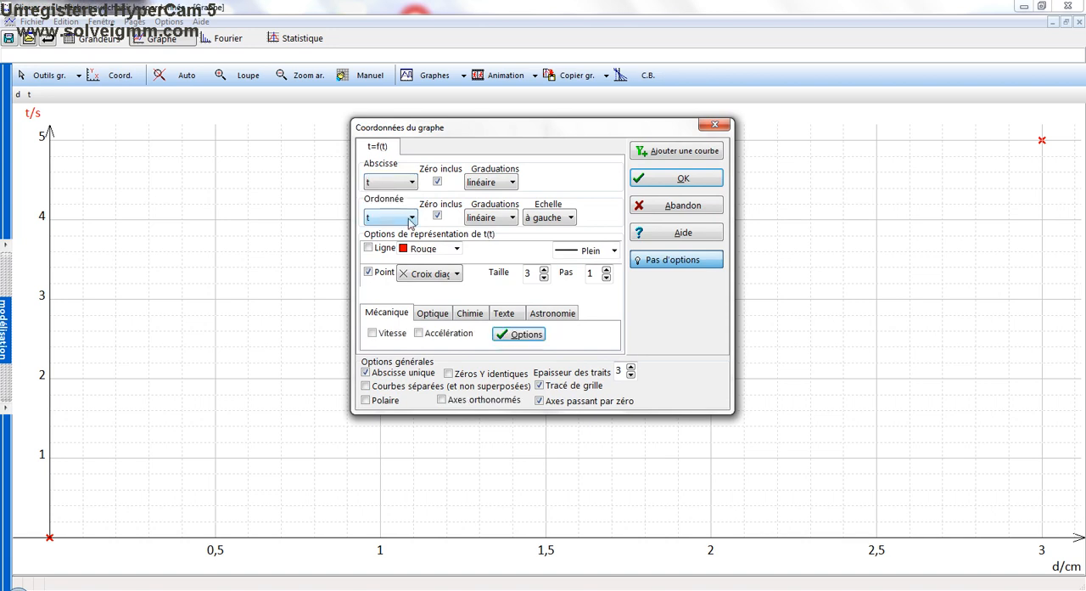
pyautogui.click(410, 218)
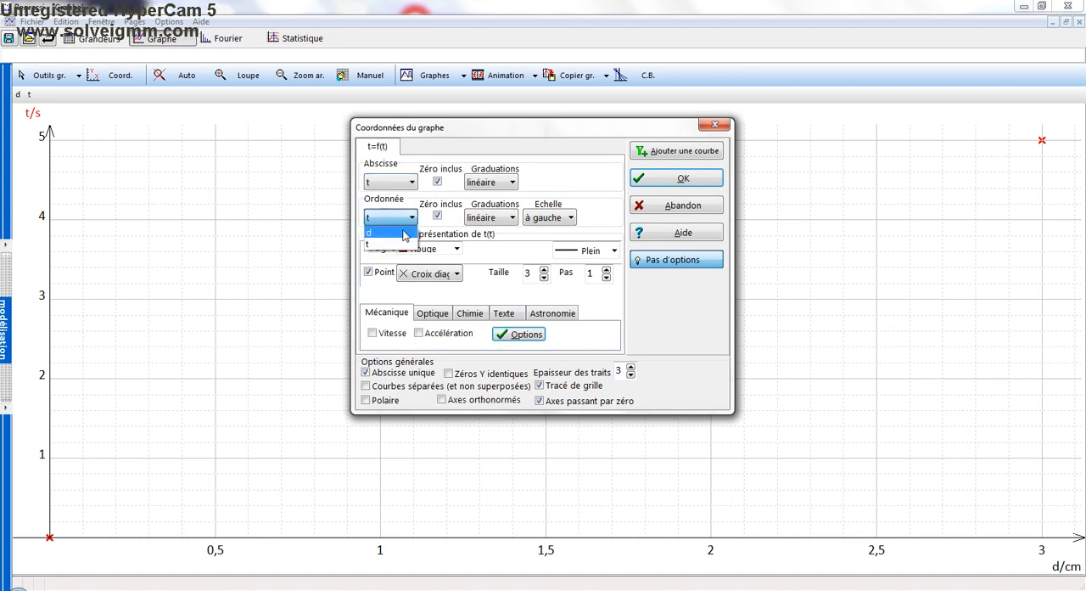
pyautogui.click(404, 233)
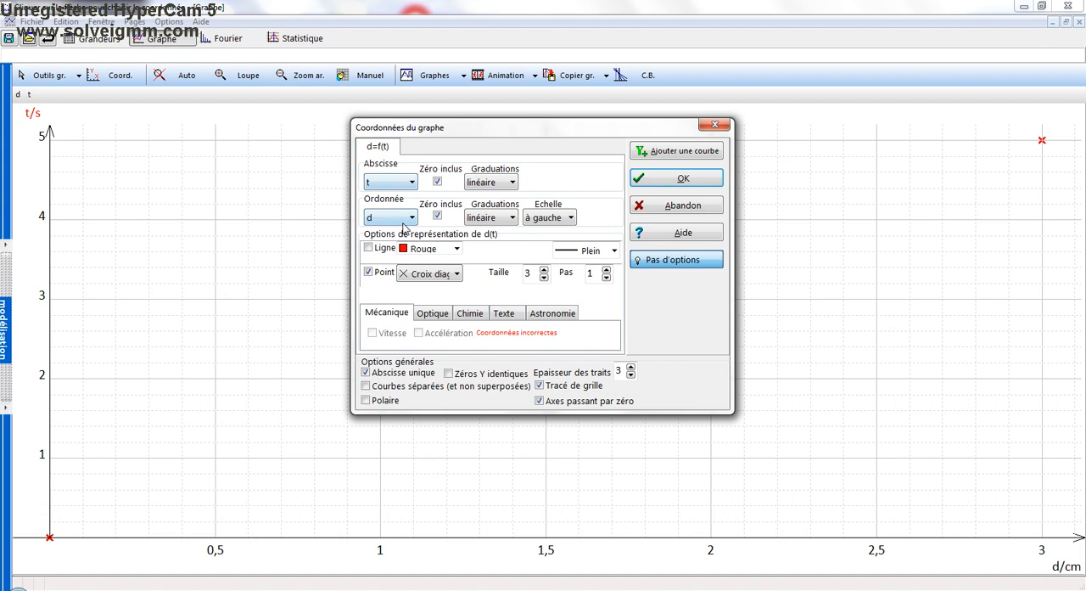
pyautogui.click(412, 183)
pyautogui.click(414, 184)
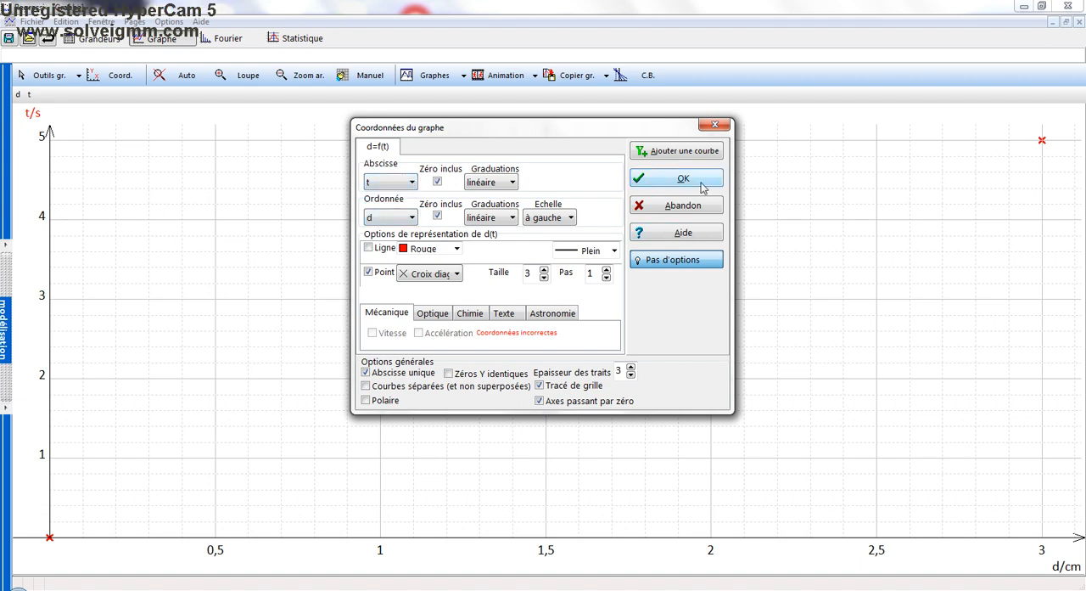
pyautogui.click(670, 155)
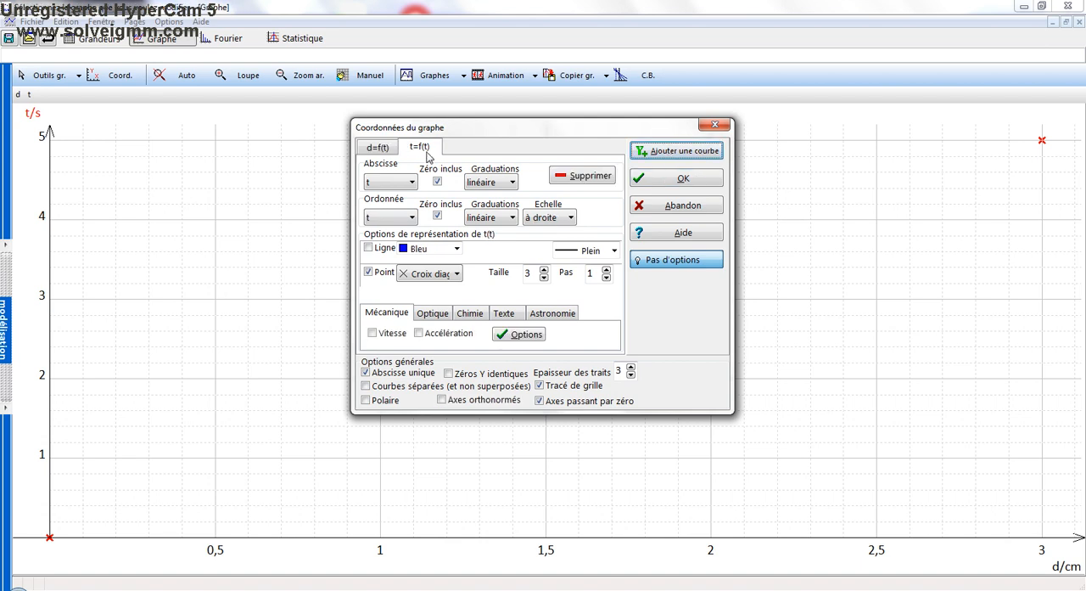
pyautogui.click(584, 177)
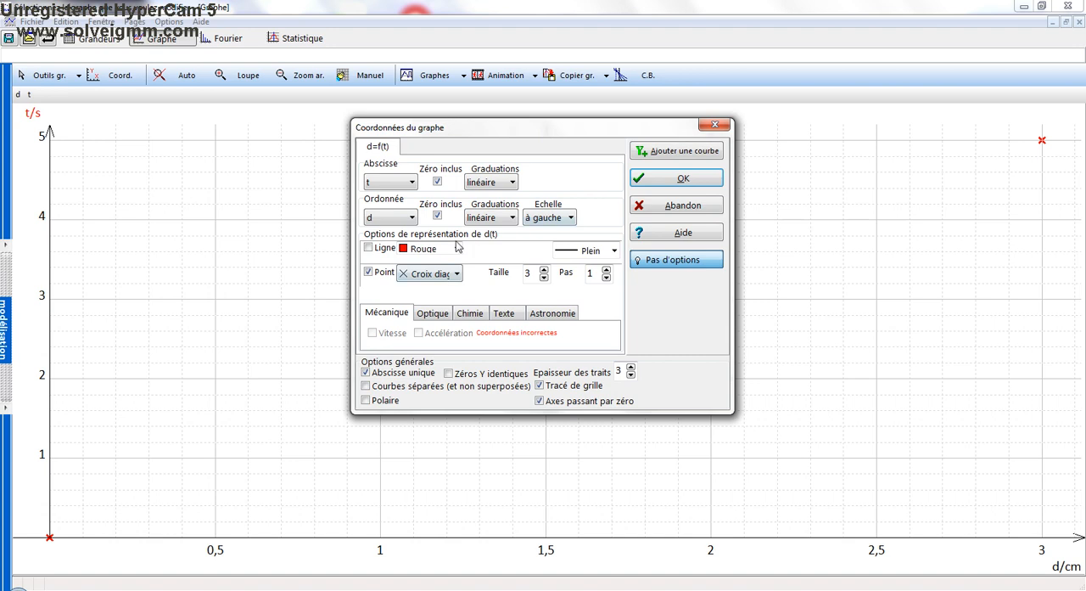
pyautogui.click(441, 273)
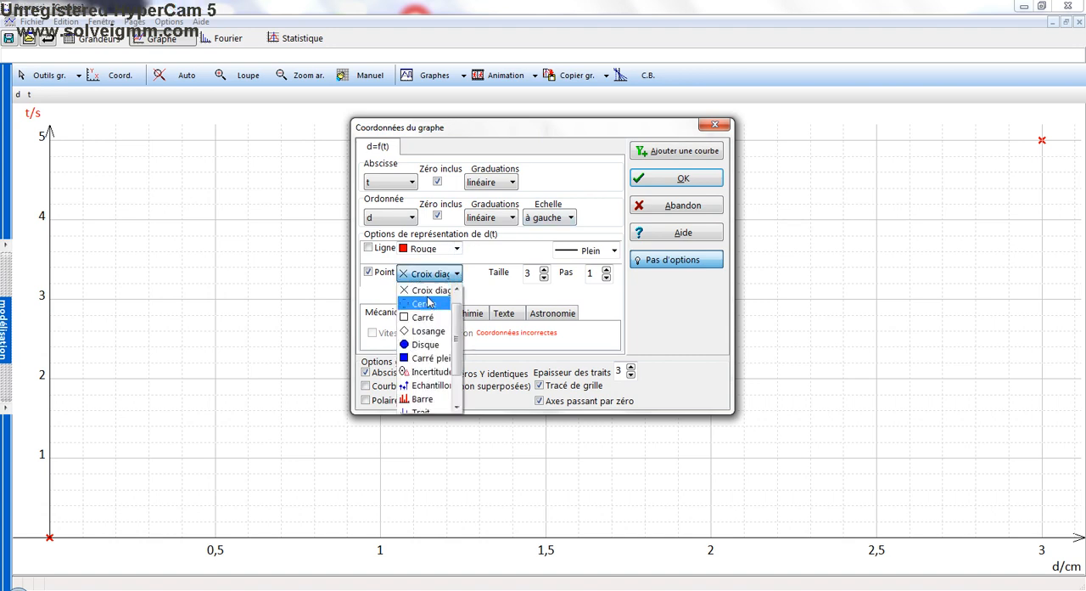
pyautogui.click(456, 276)
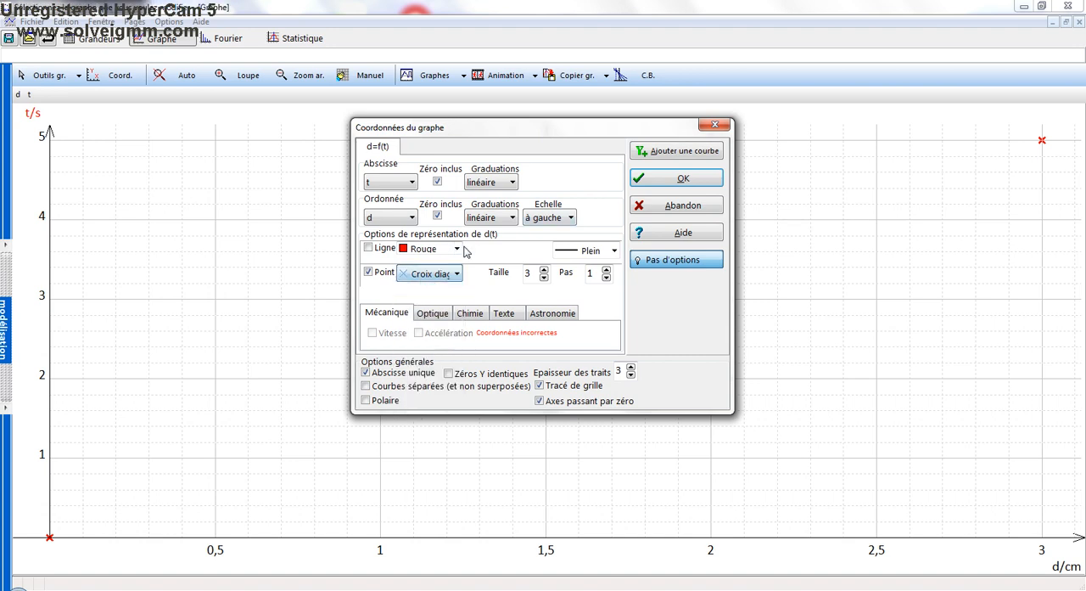
pyautogui.click(458, 249)
pyautogui.click(457, 249)
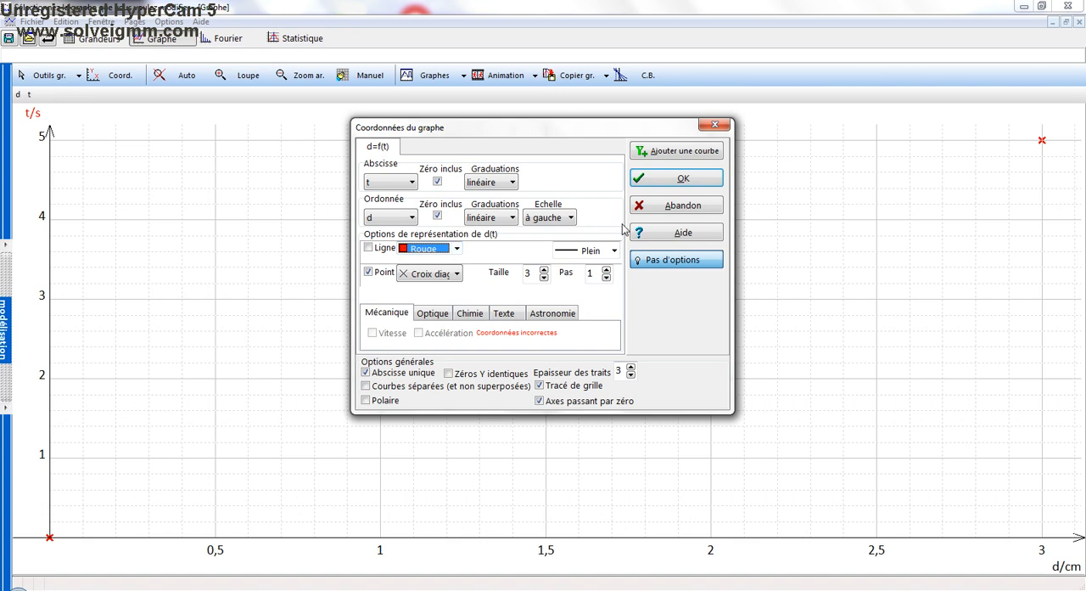
# Apply the new graph coordinates and expand the modelling pane beside the graph
pyautogui.click(683, 179)
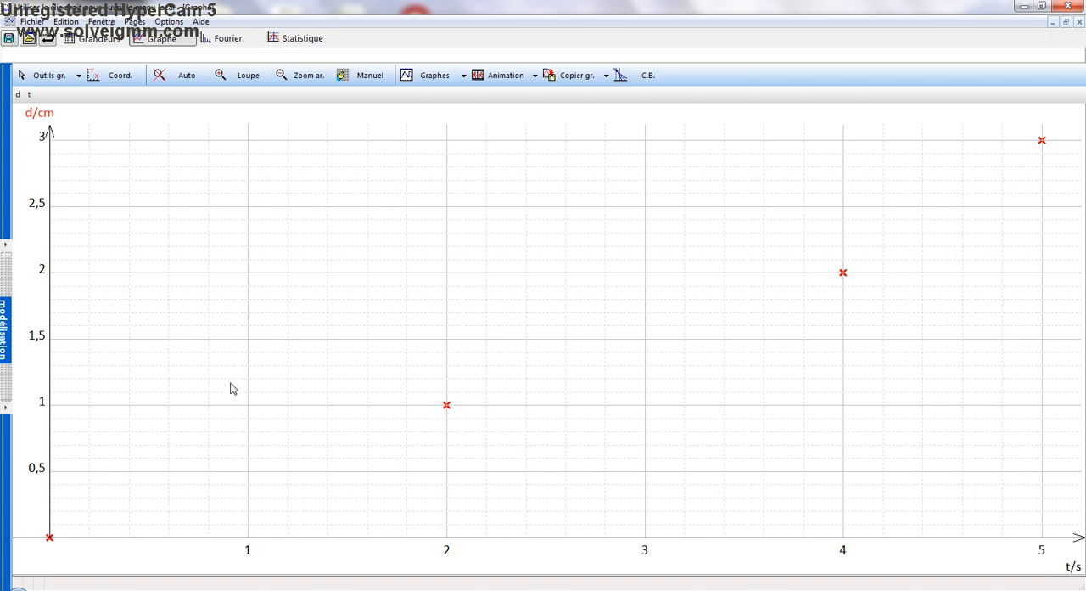
pyautogui.click(6, 287)
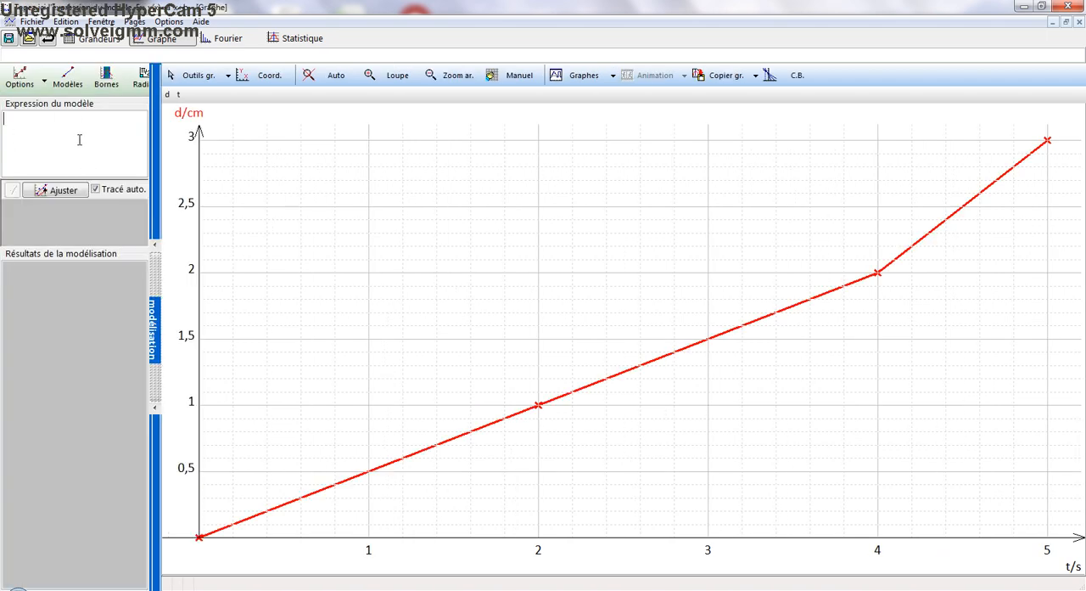
# Model the curve d(t) with the predefined Linéaire function and adjust its parameter to the data
pyautogui.click(69, 88)
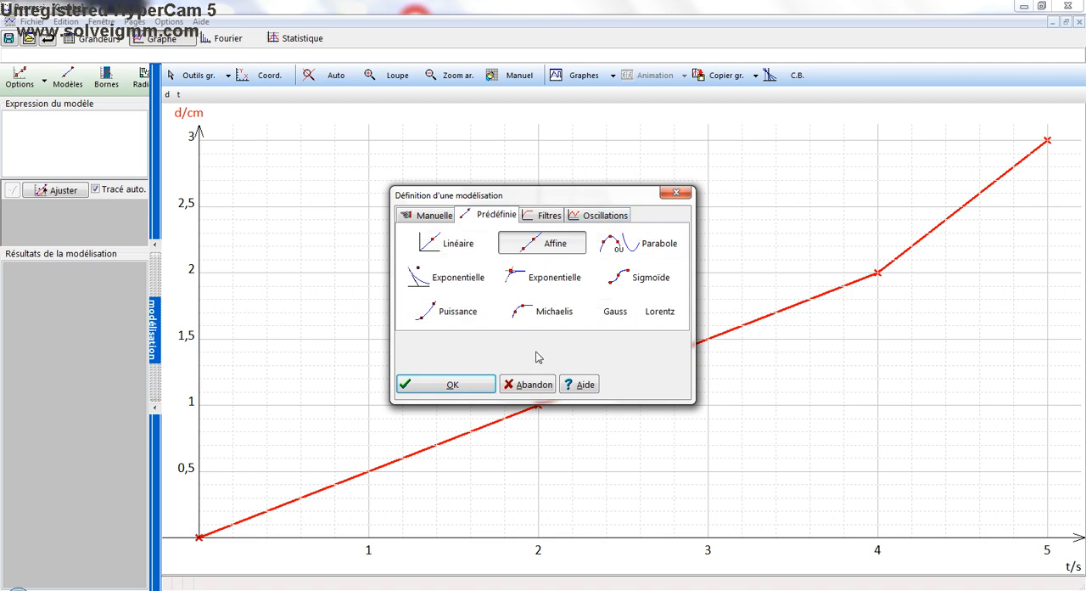
pyautogui.click(435, 219)
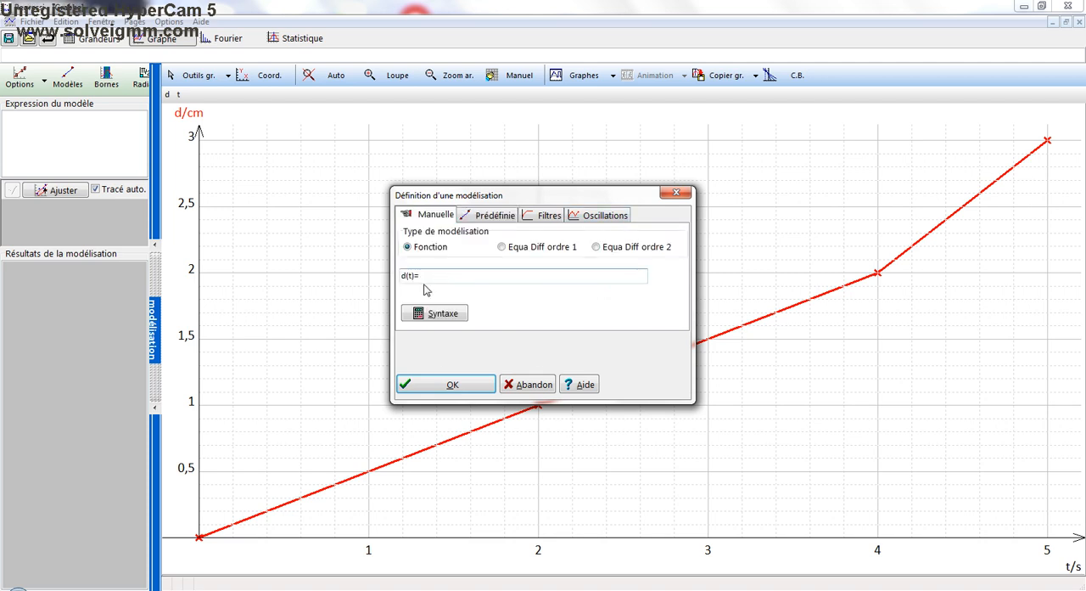
pyautogui.click(490, 216)
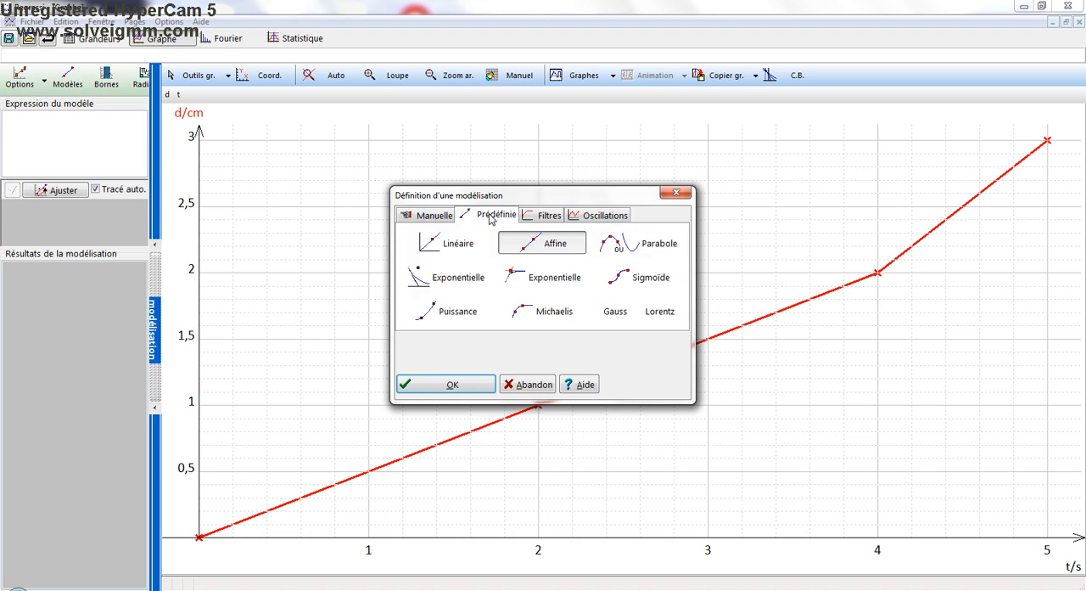
pyautogui.click(448, 247)
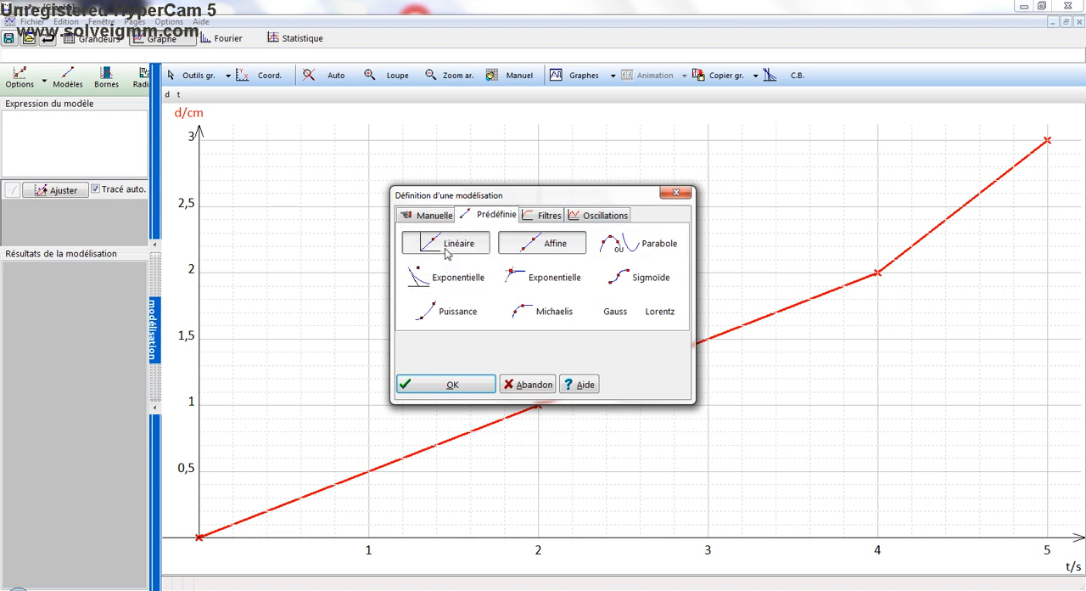
pyautogui.click(426, 383)
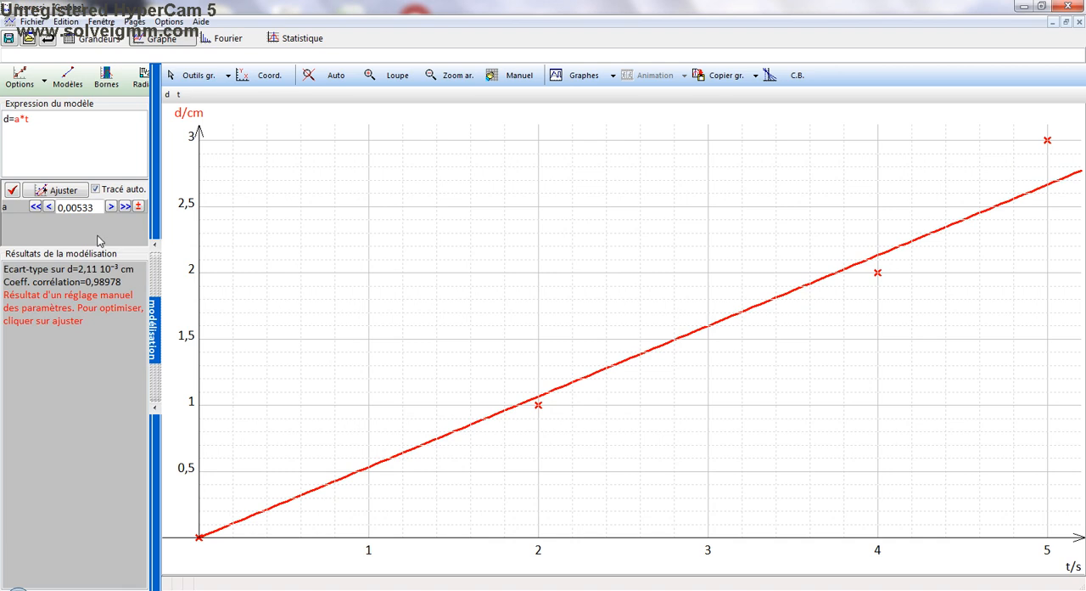
pyautogui.click(75, 192)
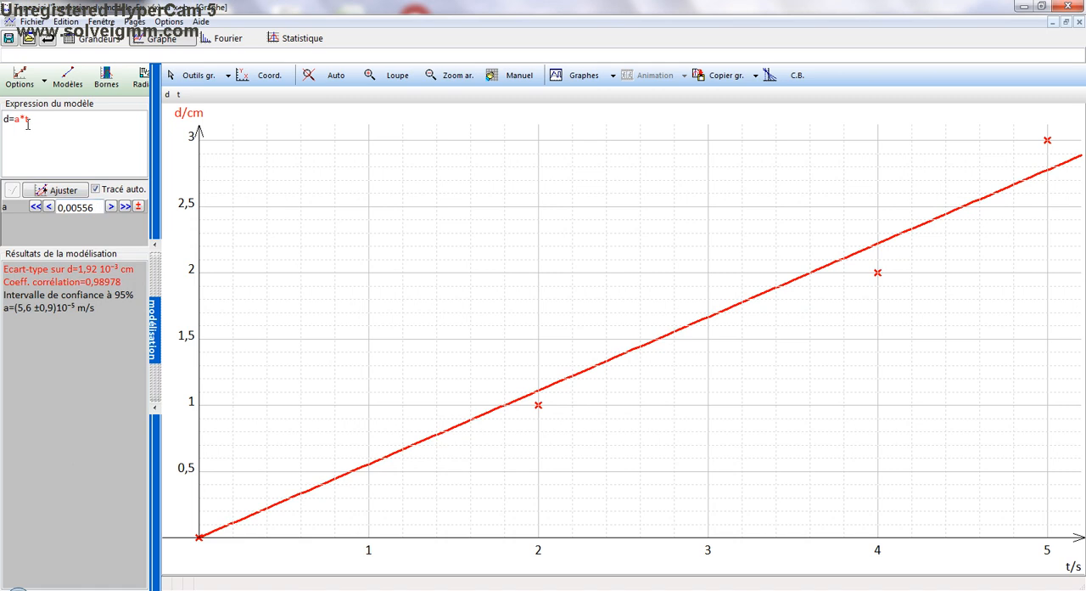
pyautogui.moveTo(32, 118); pyautogui.dragTo(3, 124)
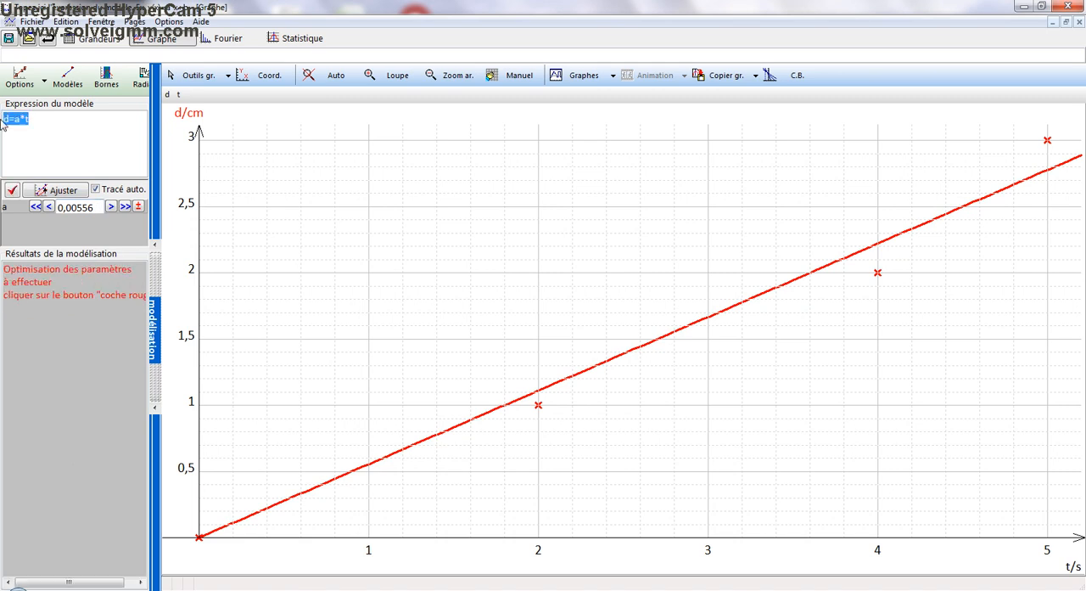
pyautogui.click(50, 136)
# Review the modelling display options, including the correlation coefficient settings, validate them, and examine the coefficient in the modelling results
pyautogui.click(21, 83)
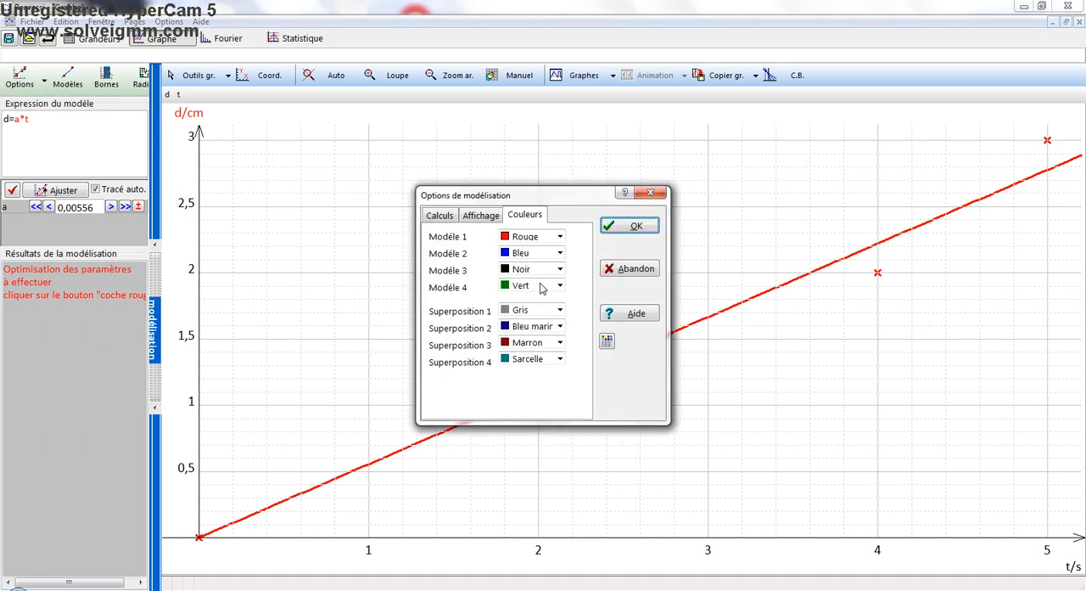
pyautogui.click(473, 216)
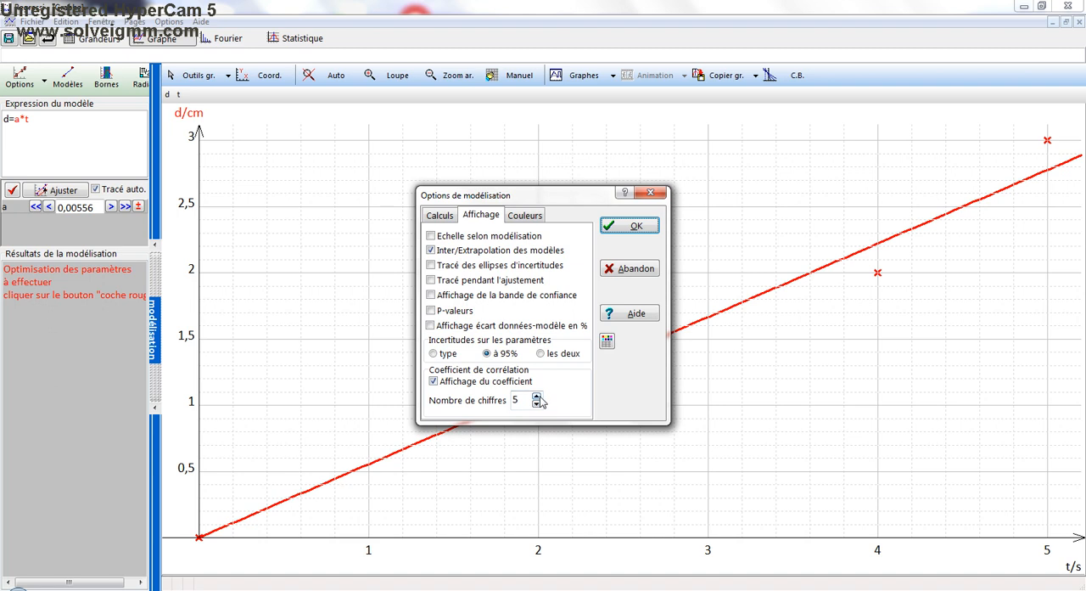
pyautogui.click(638, 226)
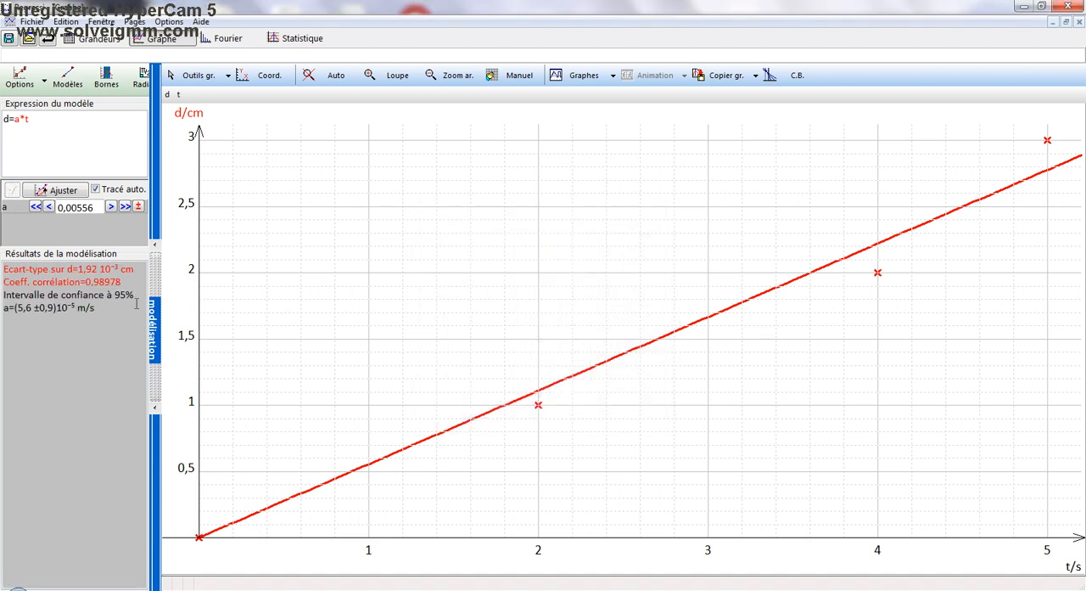
pyautogui.moveTo(120, 282); pyautogui.dragTo(86, 283)
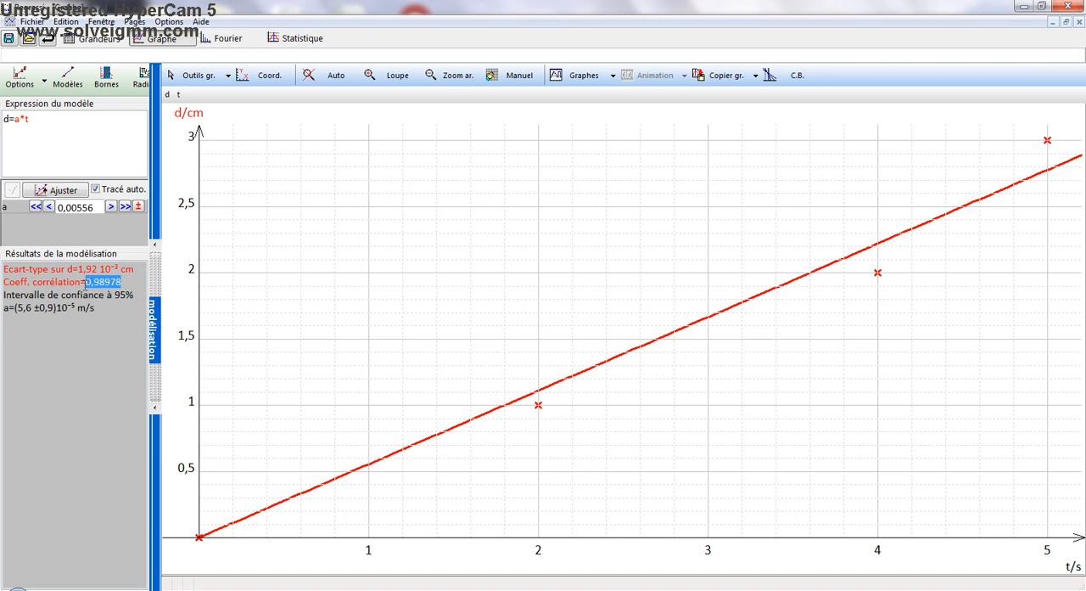
pyautogui.click(104, 381)
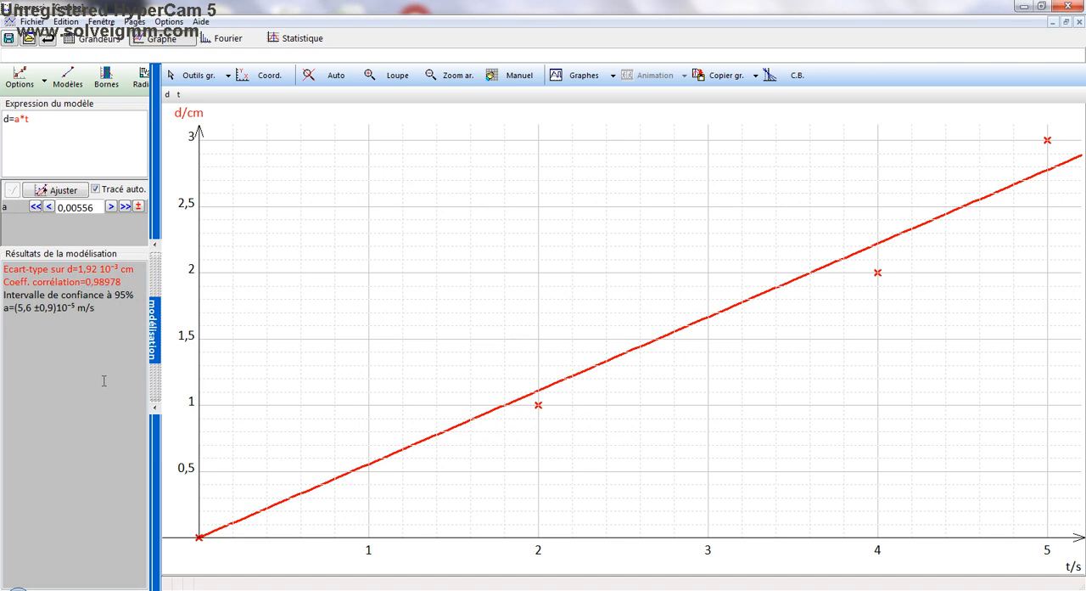